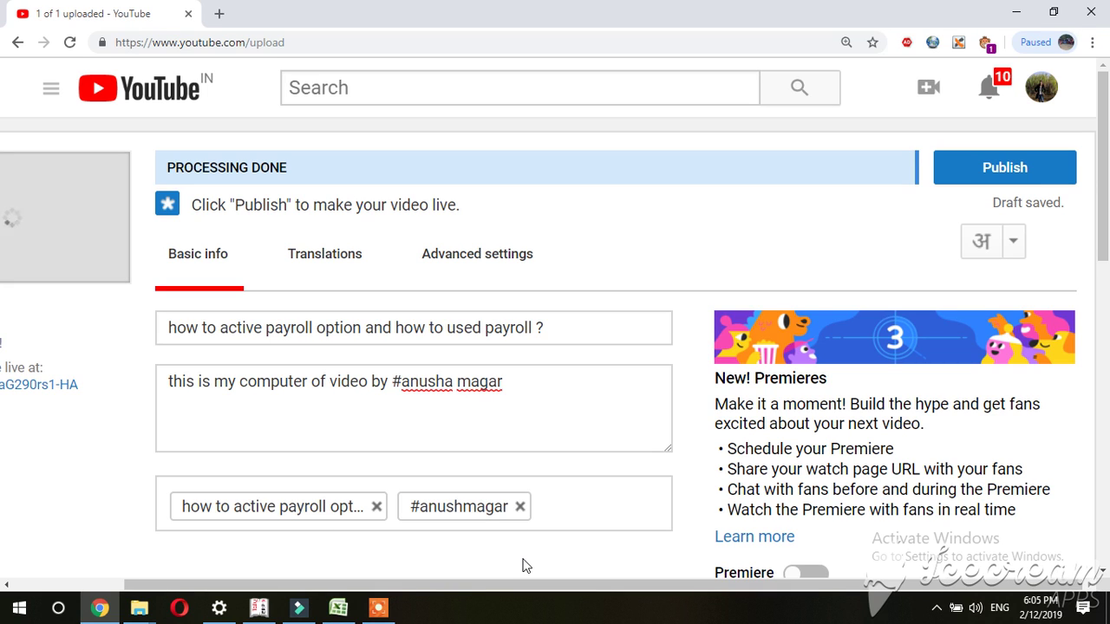
- Switch from Chrome to the Book1 electricity bill workbook in Excel
click(338, 609)
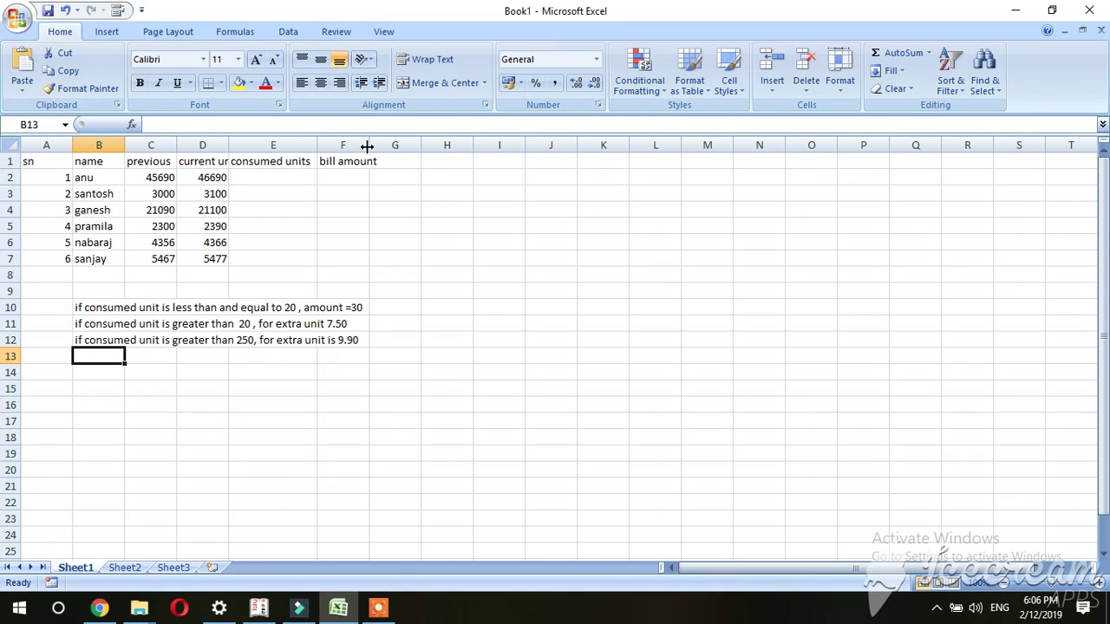
- AutoFit column F so the bill amount heading shows in full
click(364, 144)
double_click(367, 144)
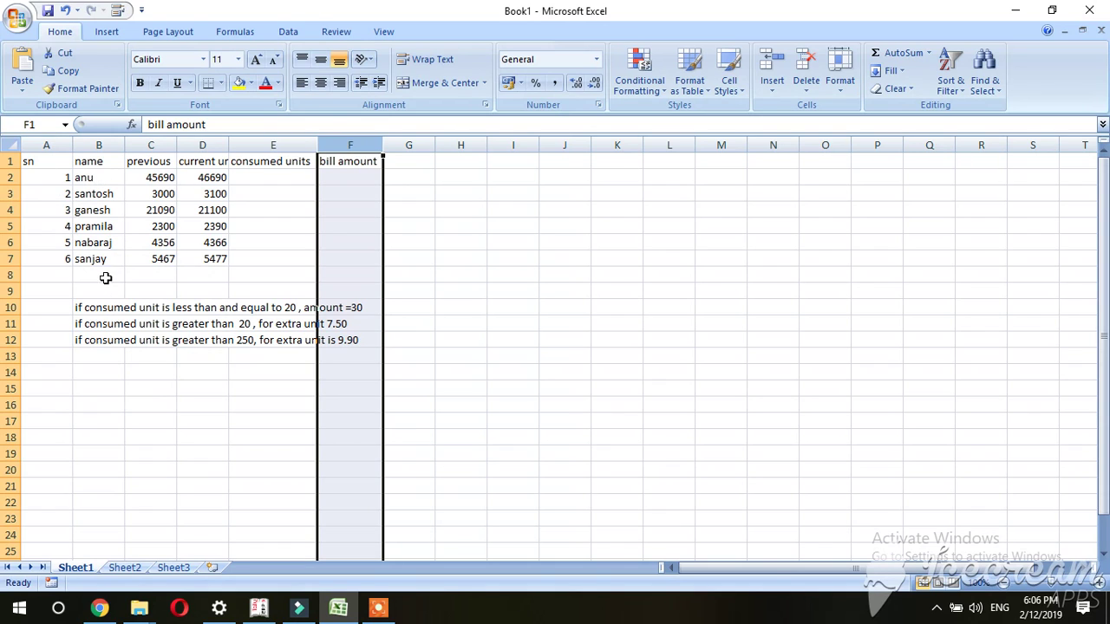
click(259, 176)
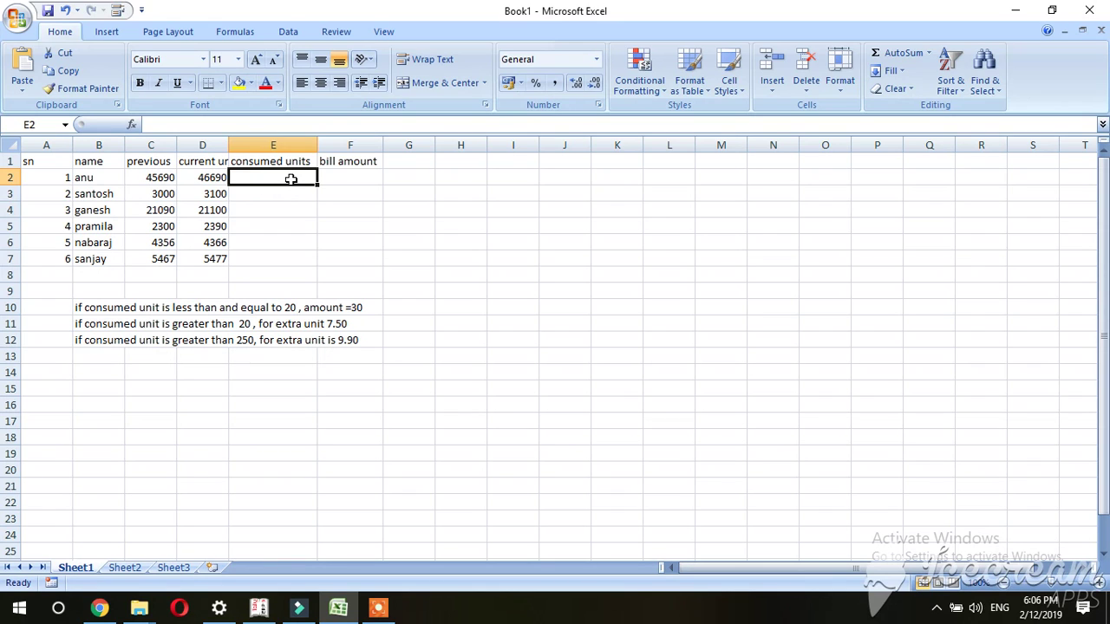
- Enter =D2-C2 in E2 and fill it down to E7, giving 1000, 100, 10, 90, 10, 10
text(=)
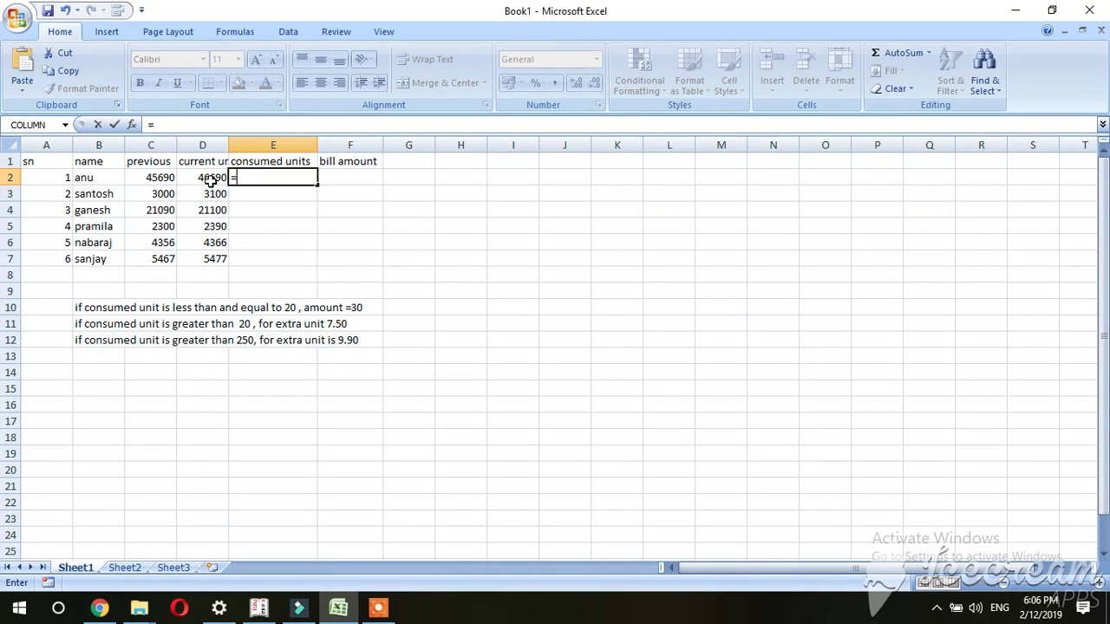
click(211, 179)
text(-)
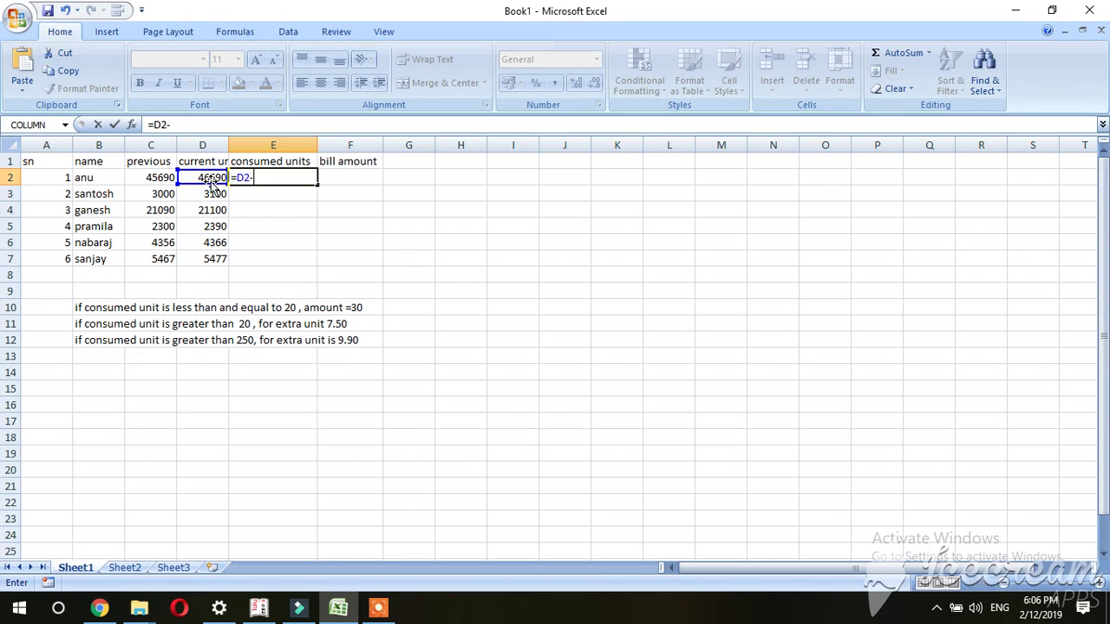
click(143, 177)
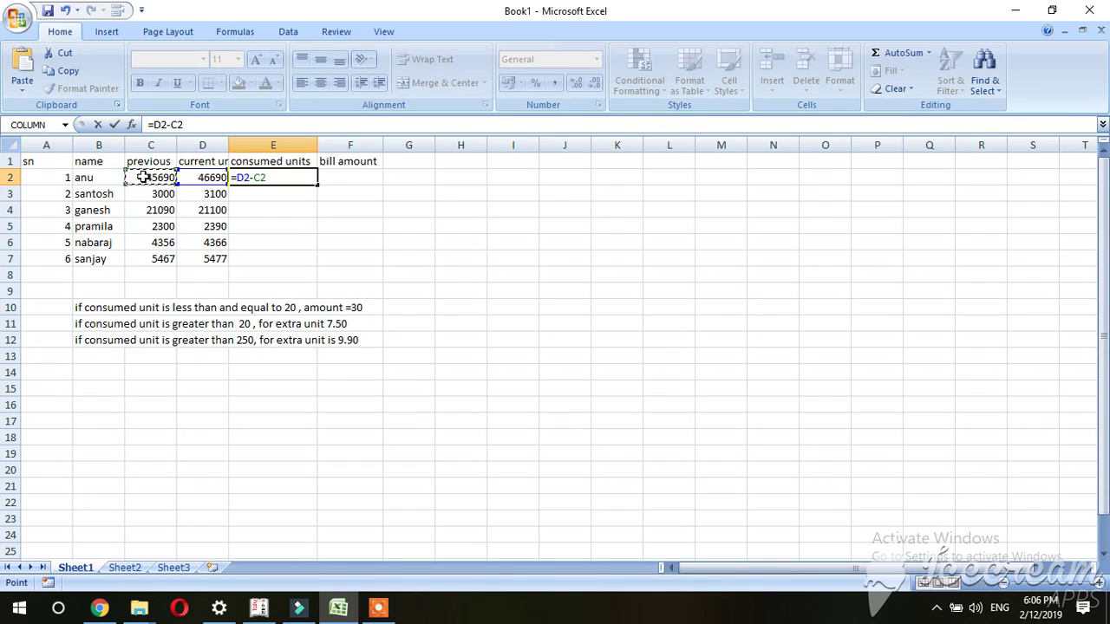
key(Return)
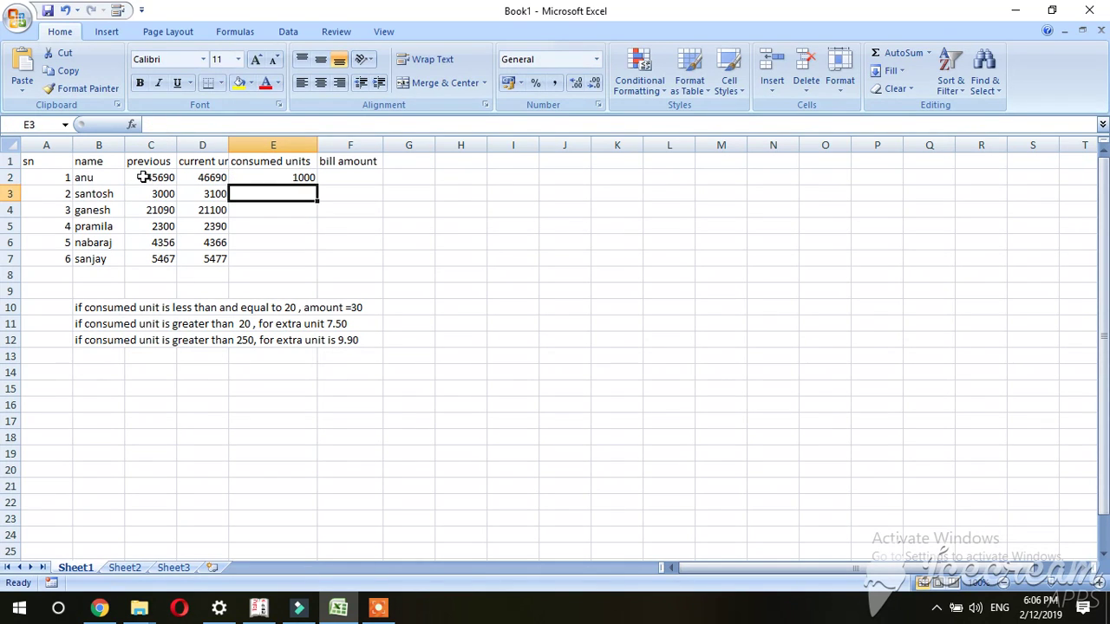
click(259, 180)
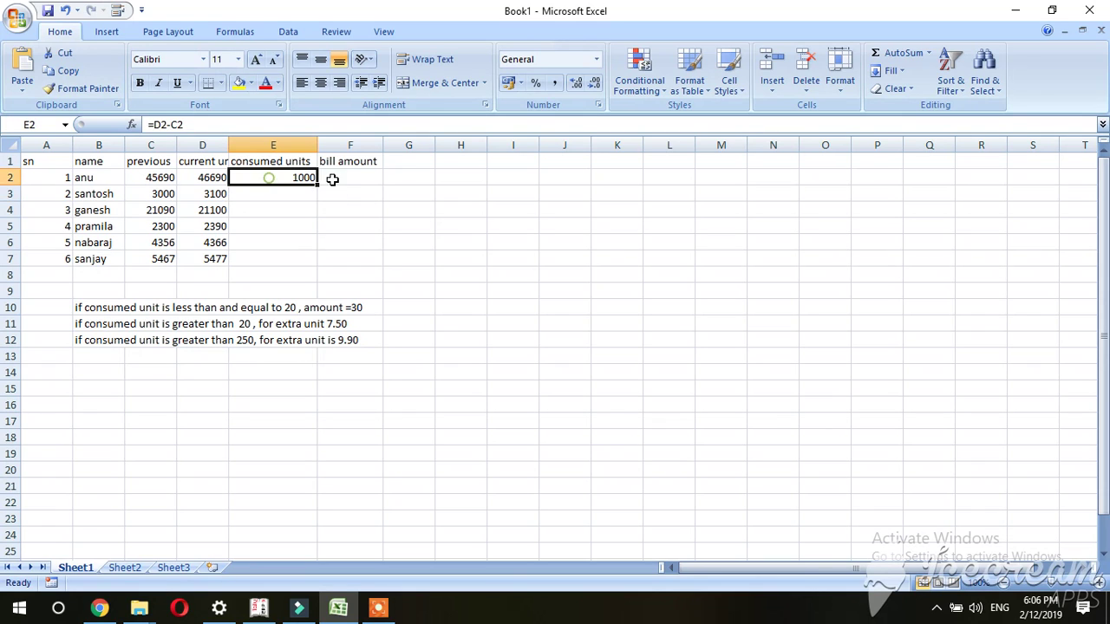
double_click(319, 185)
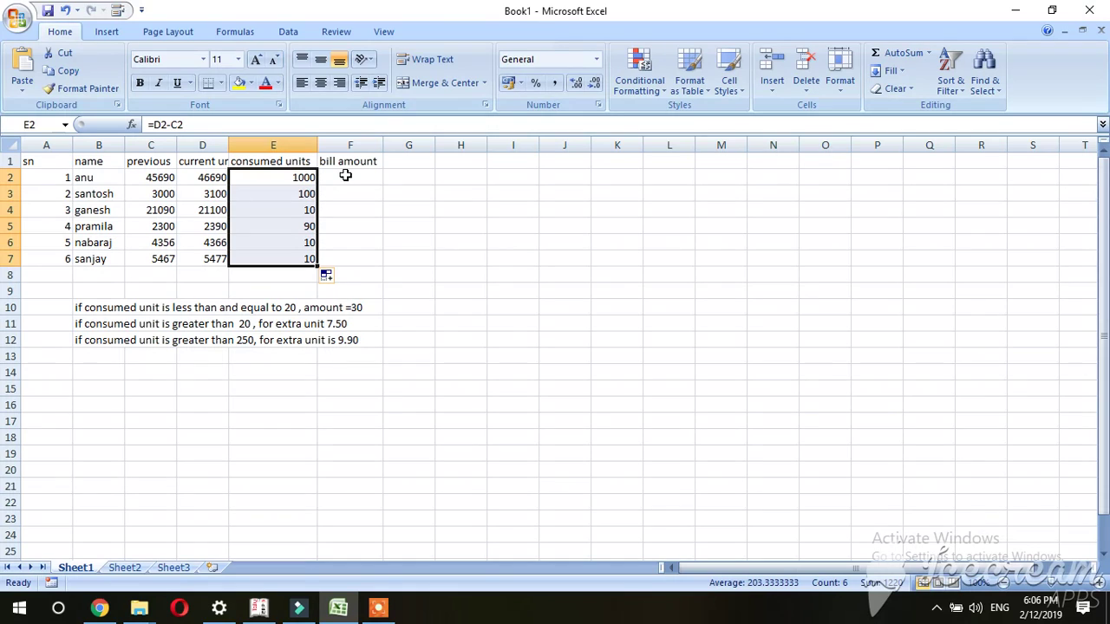
click(345, 175)
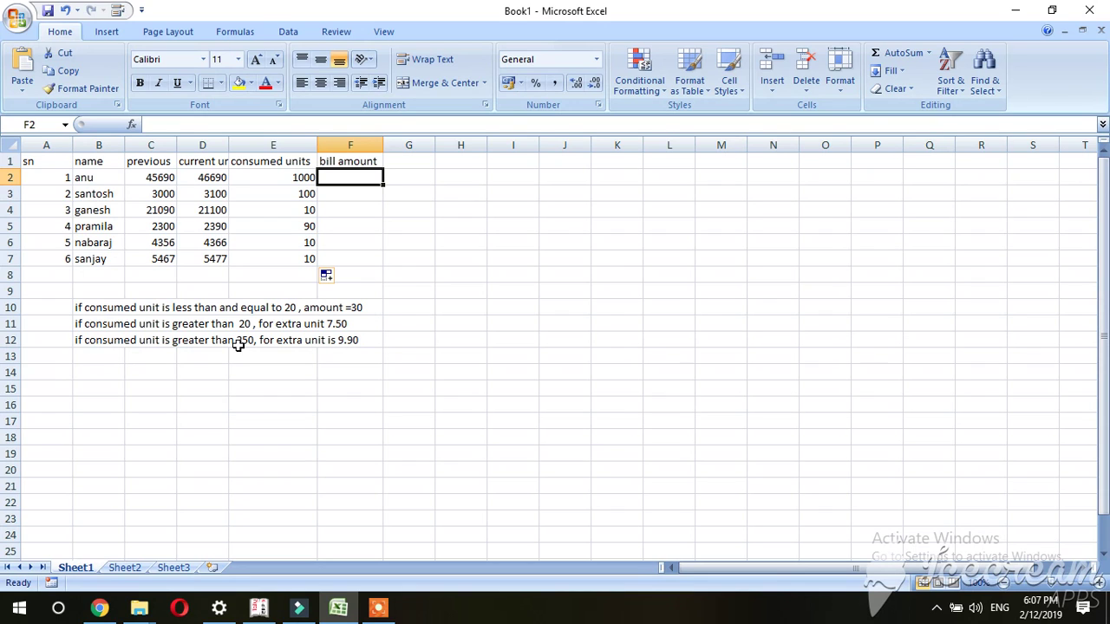
- Begin F2's bill formula as =IF(E2<=20,30, followed by a nested IF
text(=)
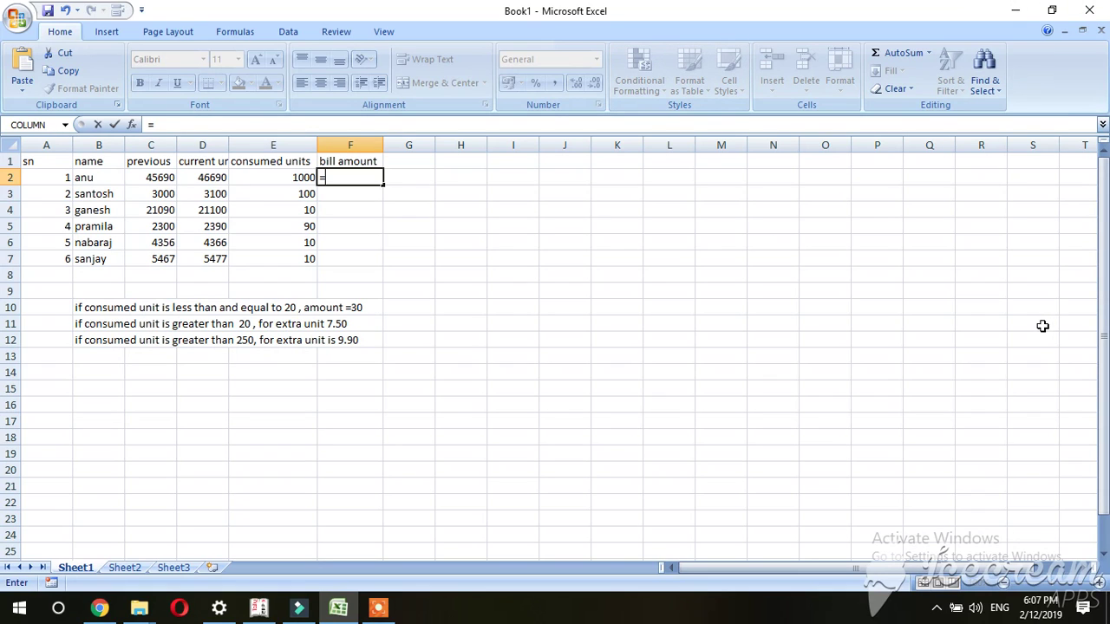
text(i)
text(f()
key(BackSpace)
key(BackSpace)
text(f)
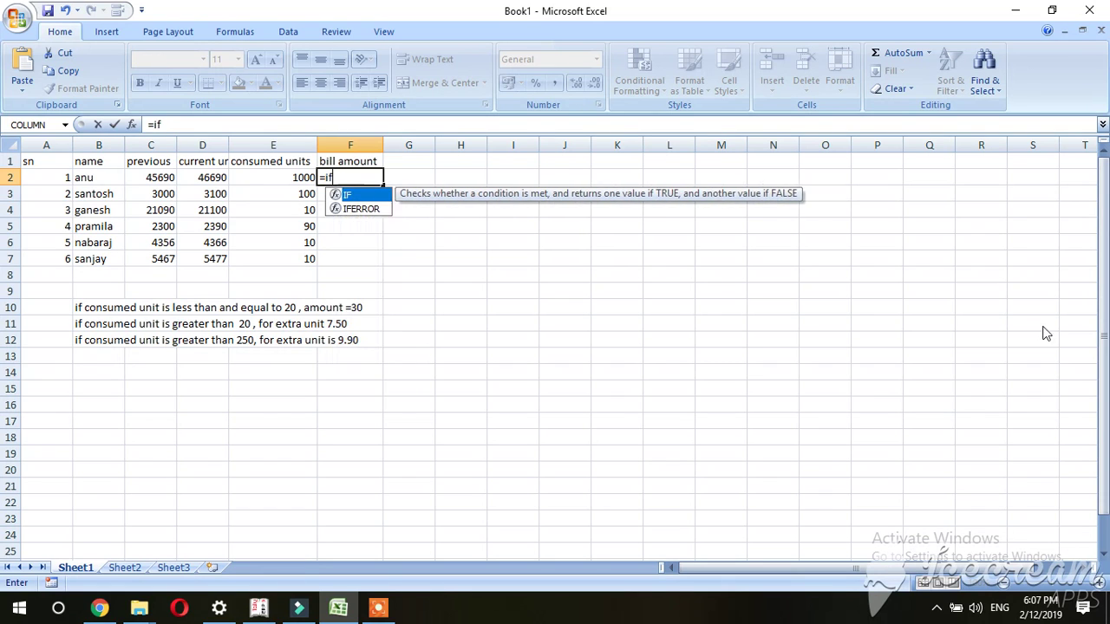
text(()
key(BackSpace)
text(()
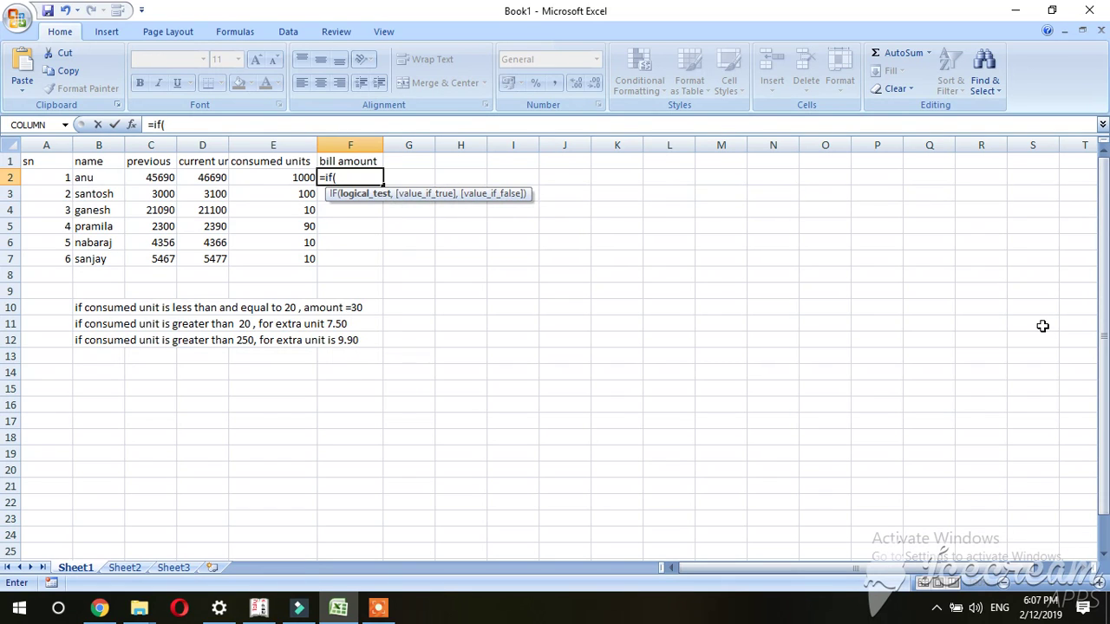
click(276, 178)
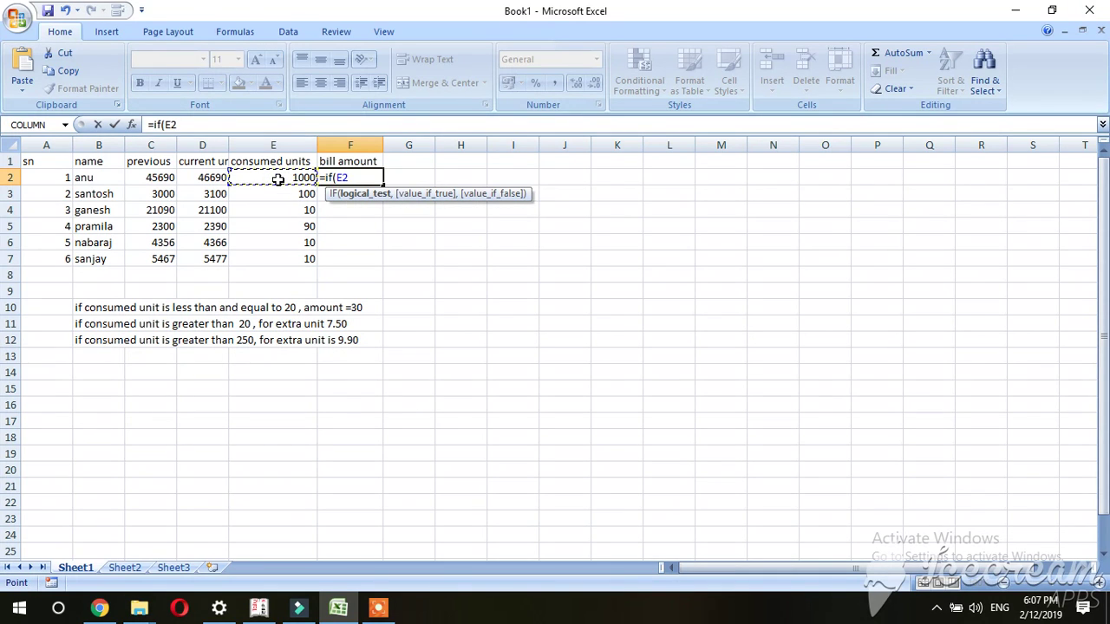
text(<=20)
text(,)
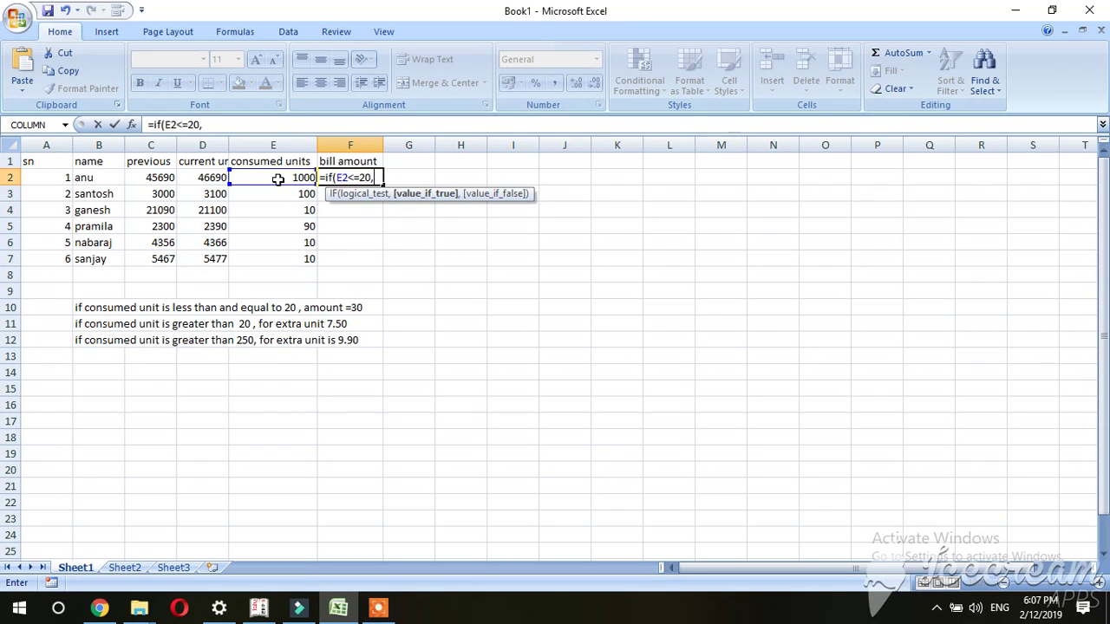
text(30)
text(,)
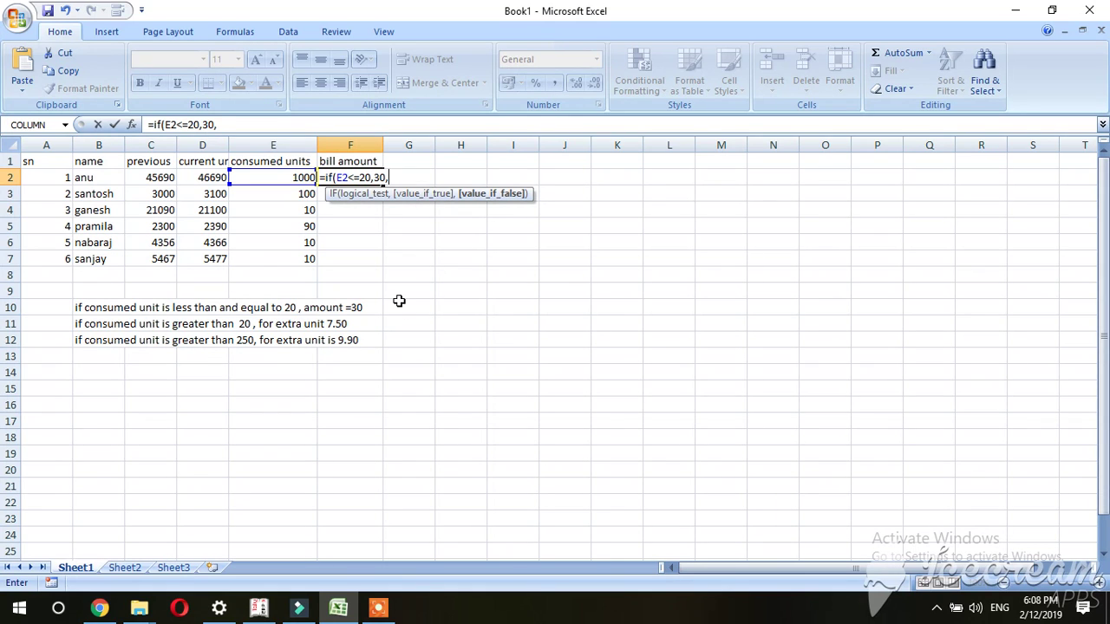
text(if()
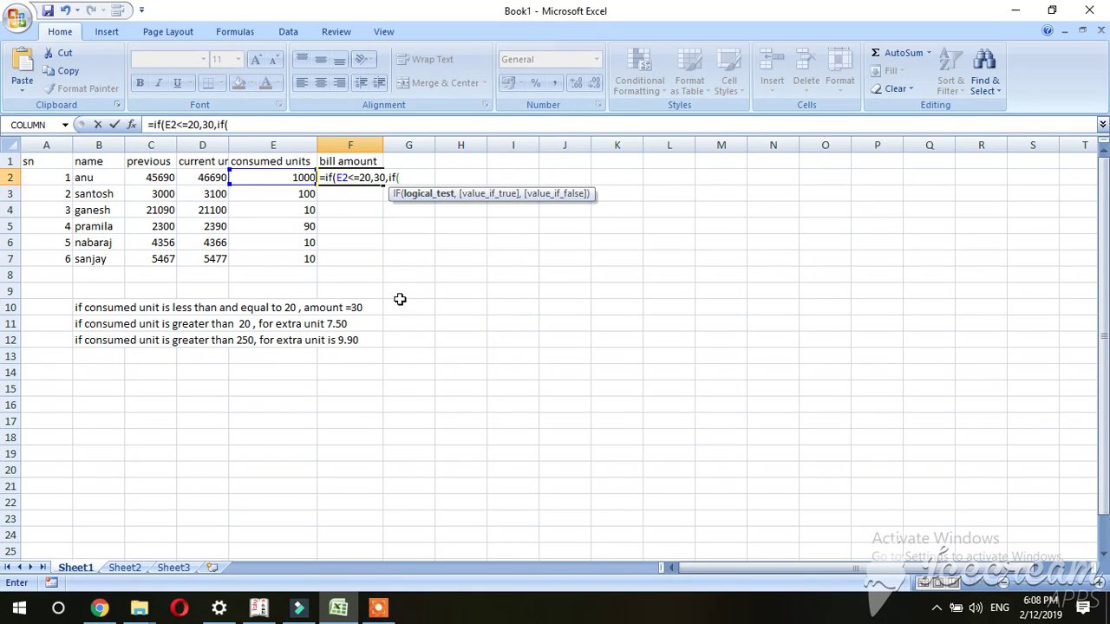
- Add the E2>20 condition charging 30+(E2-20)*7.50 to F2's nested formula
click(251, 177)
text(>20)
text(,)
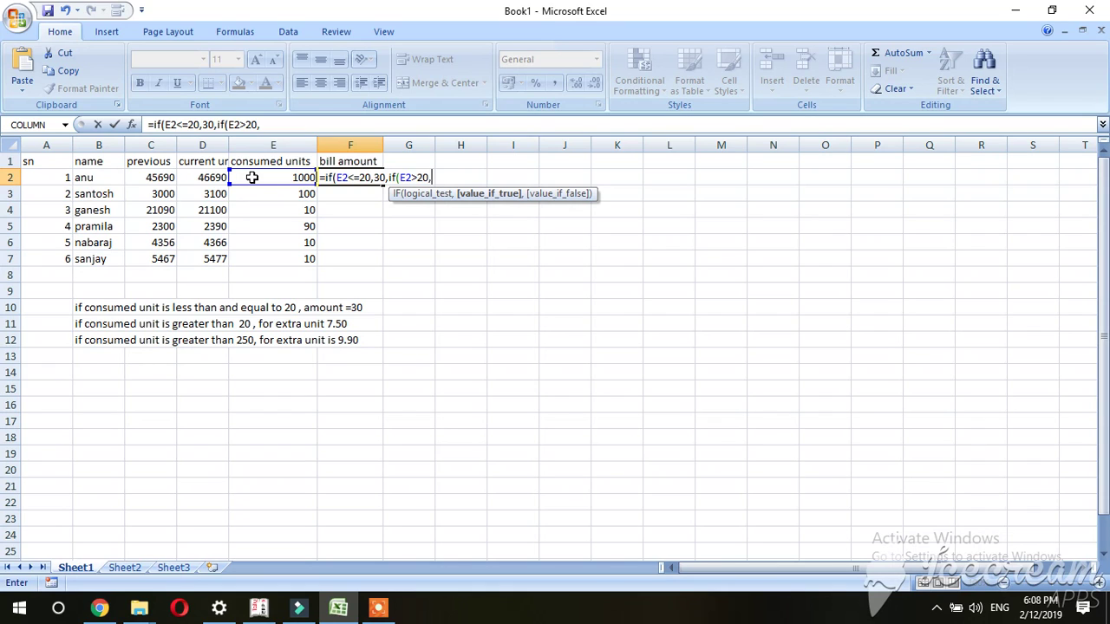
text(20)
key(BackSpace)
key(BackSpace)
text(30)
text(+)
text(()
click(252, 177)
text(-2)
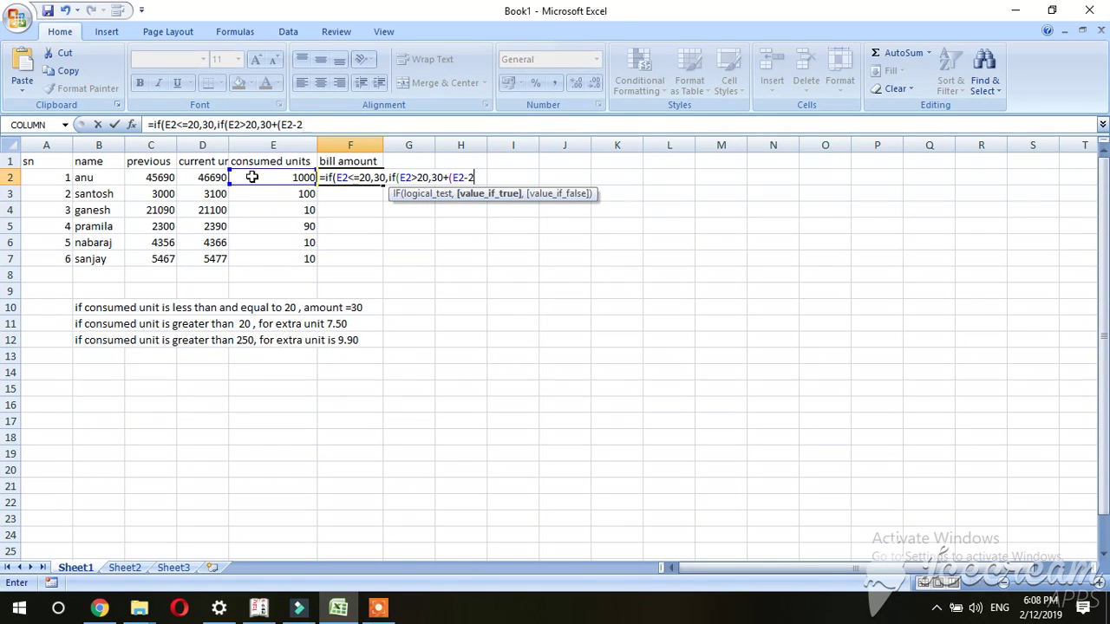
text(0)*)
text(7.50)
text(,)
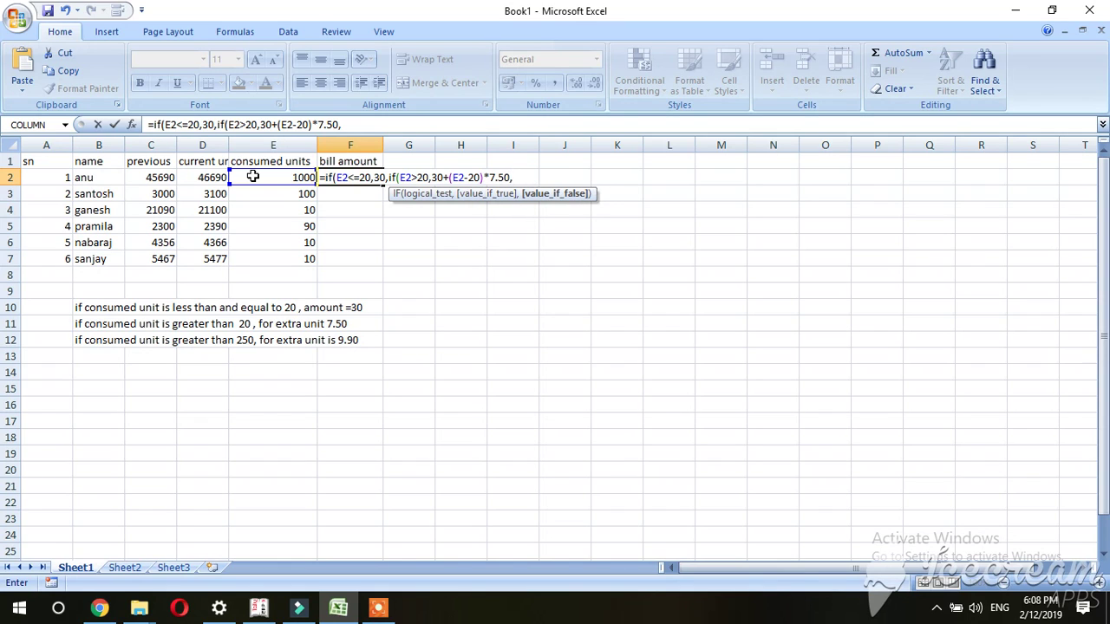
text(if)
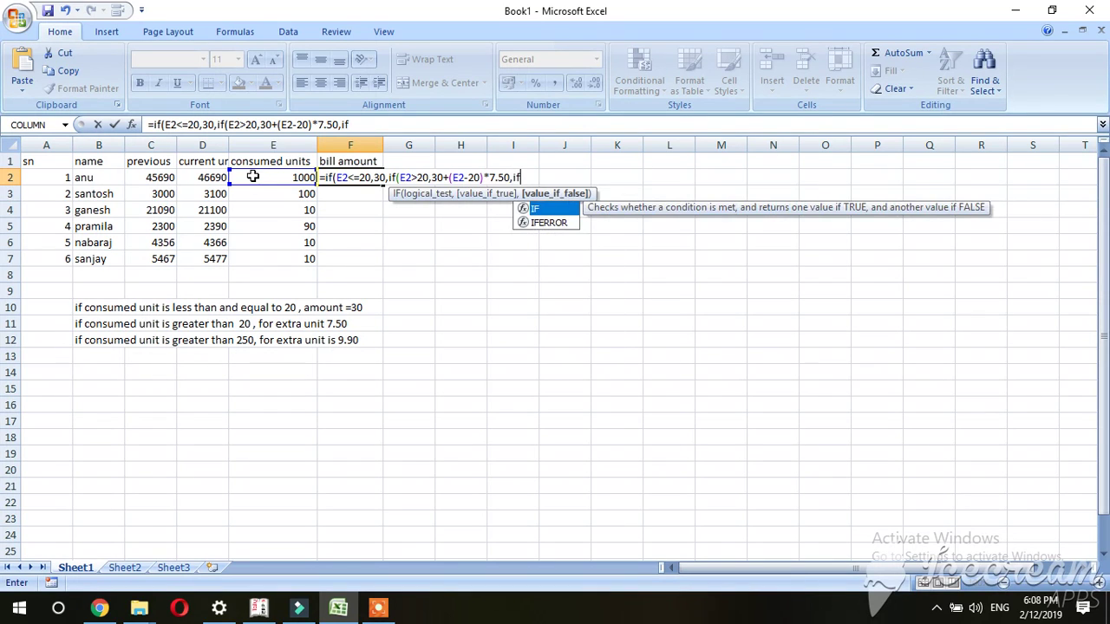
text(()
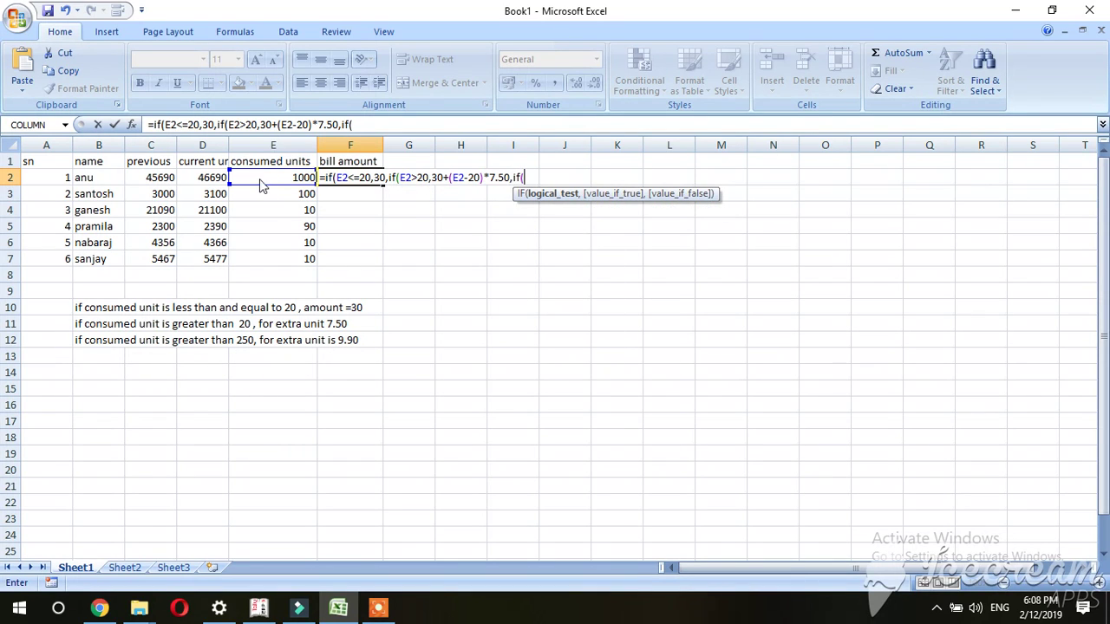
- Finish F2 with the E2>250 tier, 30+(E2-20)*7.50+(E2-250)*9.90, and submit it
click(257, 177)
text(>)
text(250,)
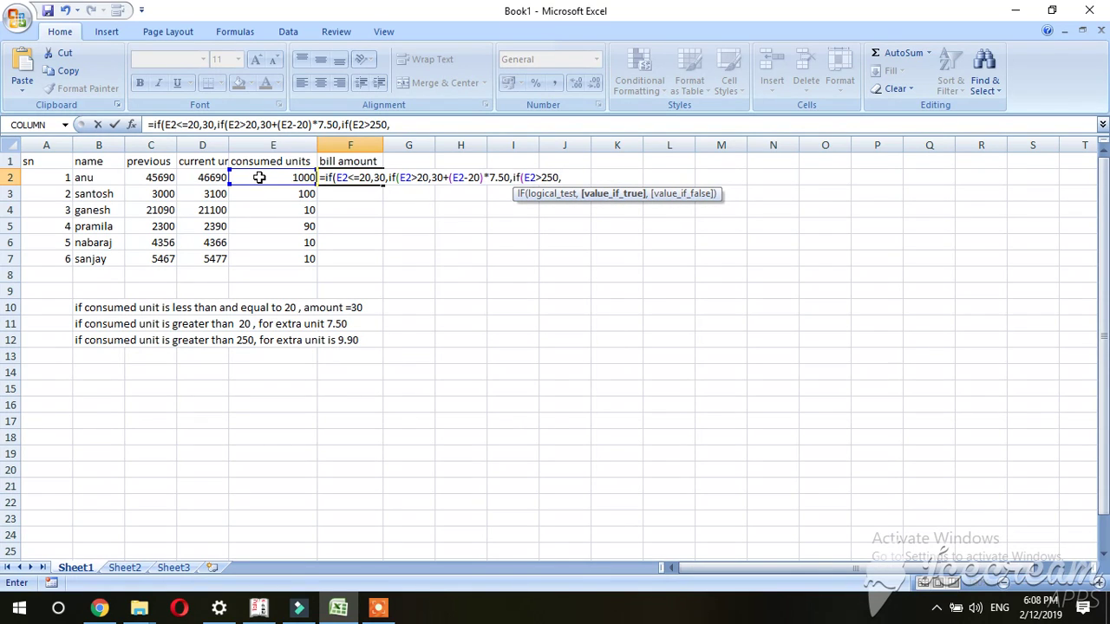
text(30)
text(+()
text(E2-)
text(20)
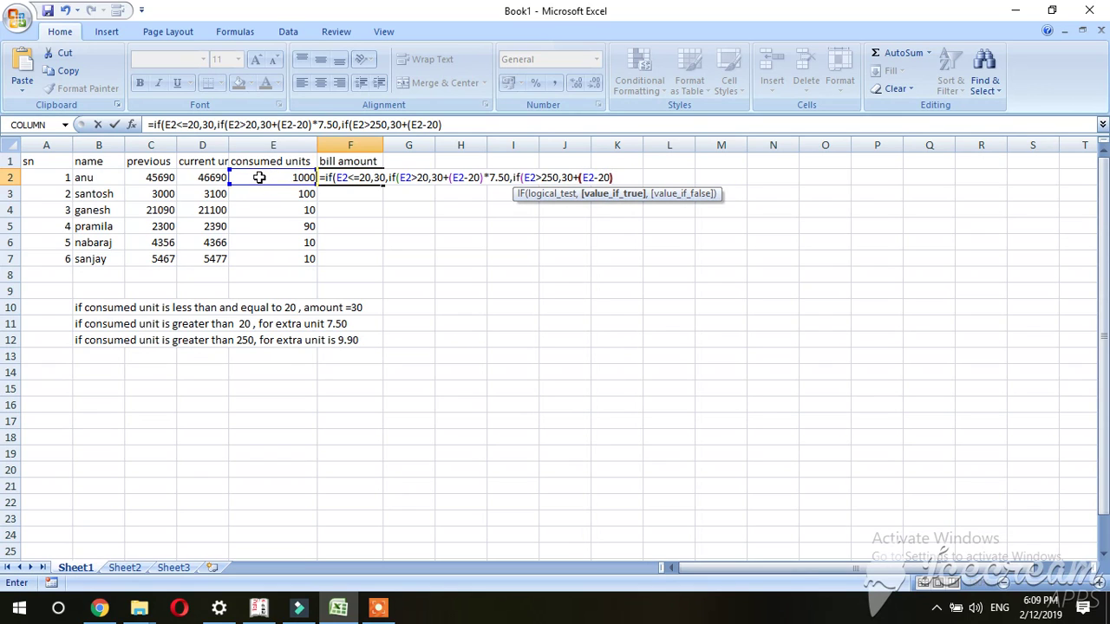
text(*7.)
text(50+()
click(258, 177)
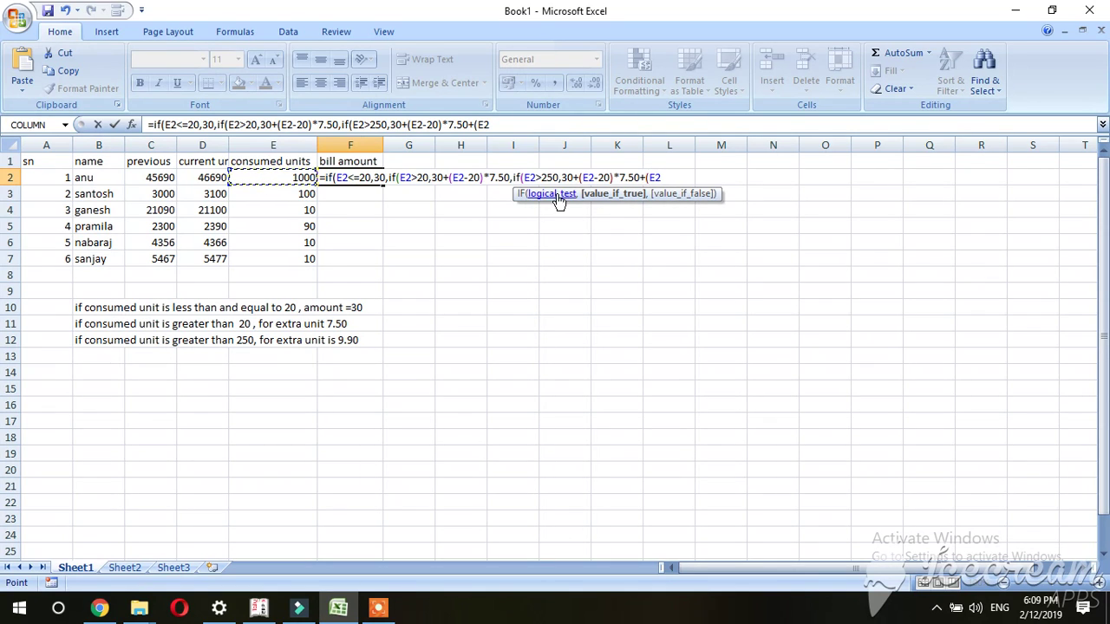
text(-250)*9.90)
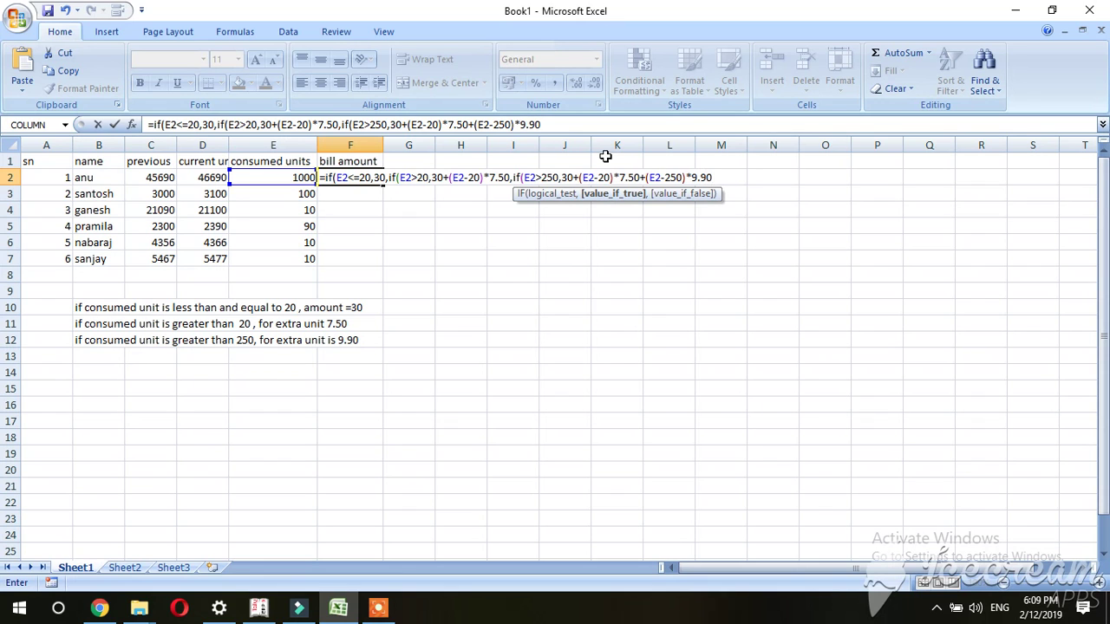
key(Return)
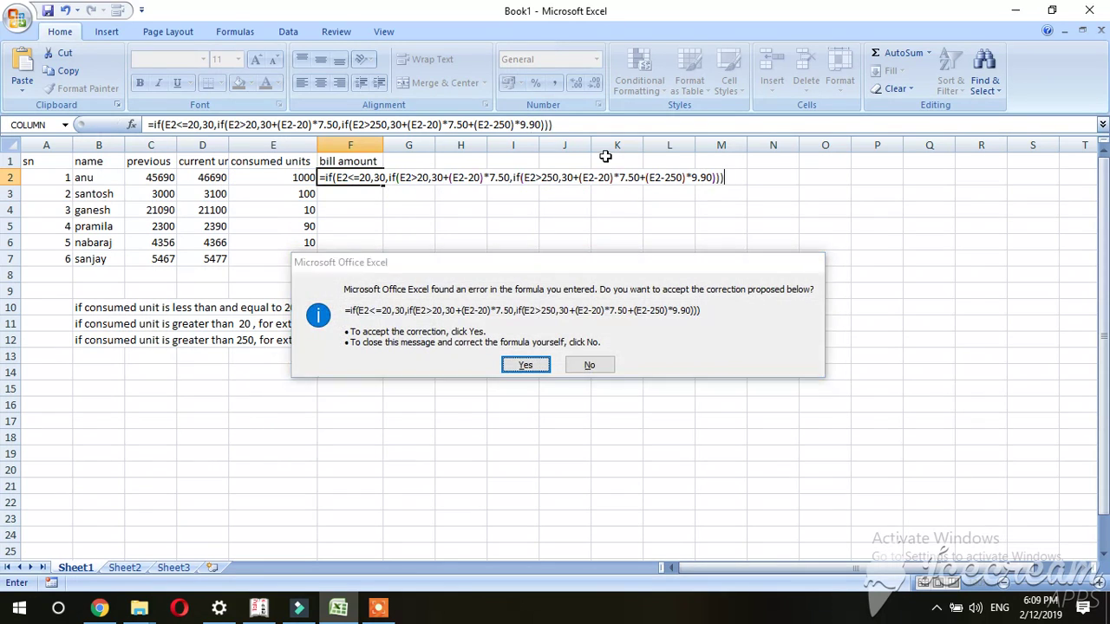
- Accept the parenthesis correction and fill F2 down, giving bills 7380, 630, 30, 555, 30, 30
key(Return)
click(341, 176)
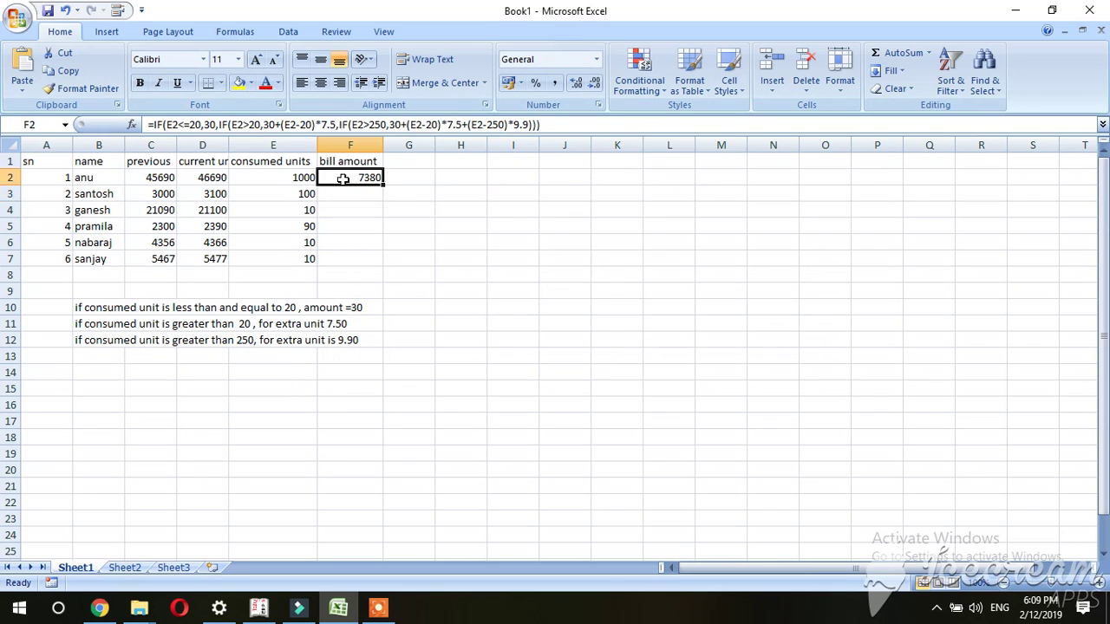
double_click(381, 182)
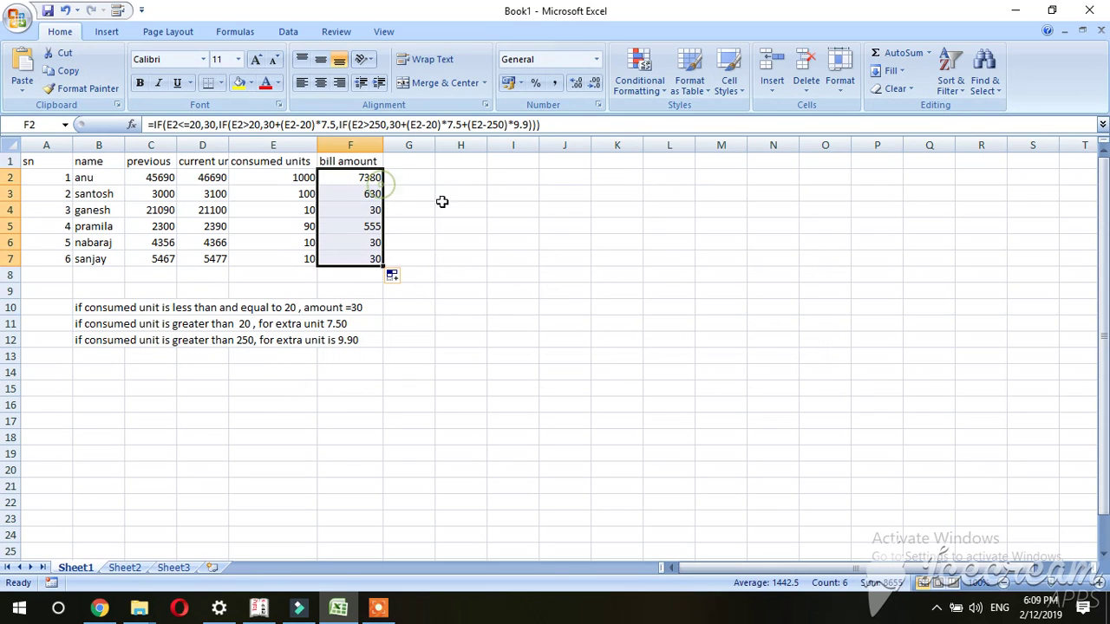
click(470, 257)
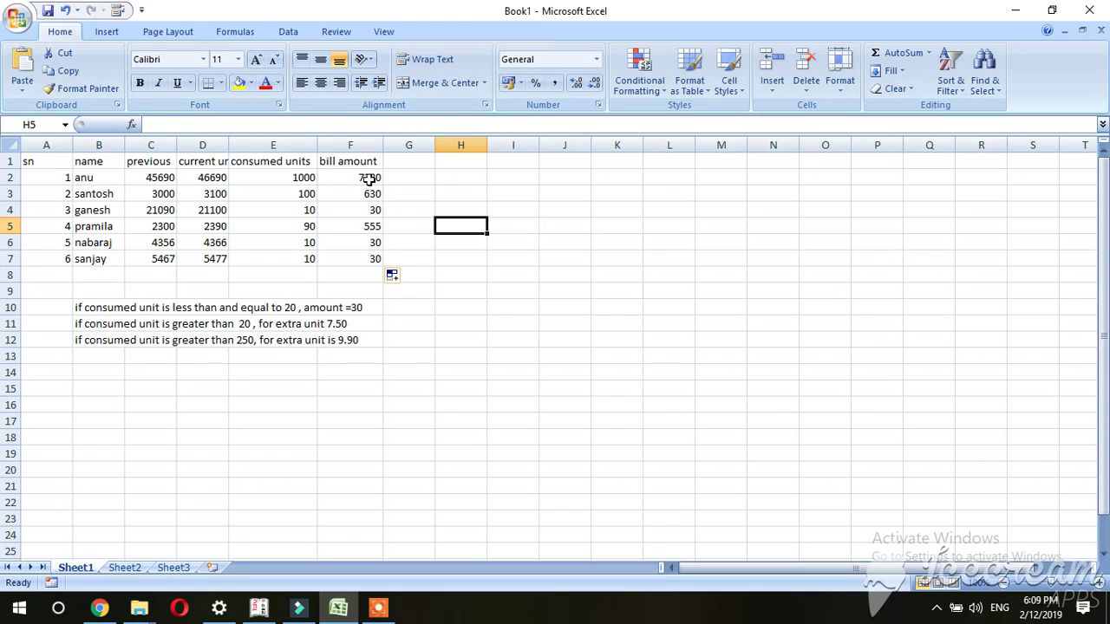
- Enlarge F2's font to 16 point and open its nested IF formula in the cell
click(365, 178)
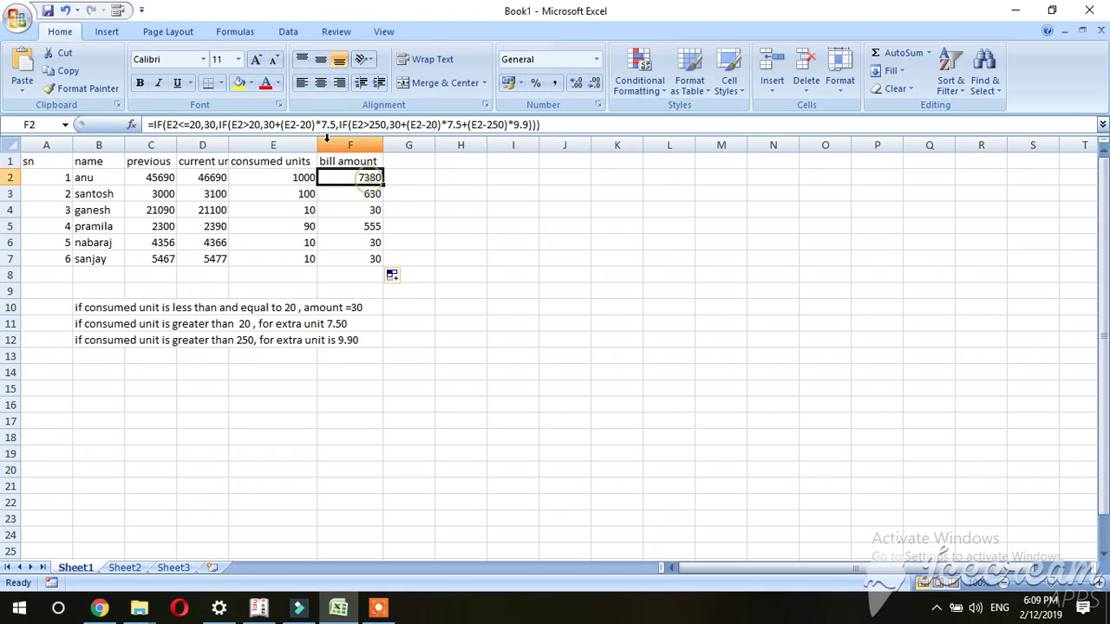
click(258, 62)
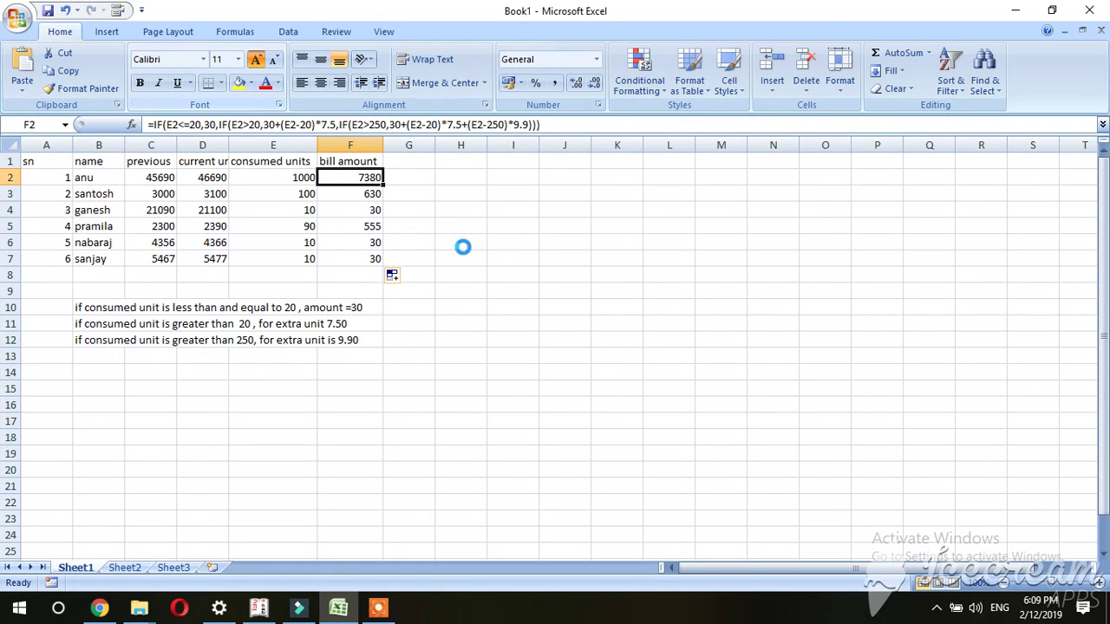
click(466, 216)
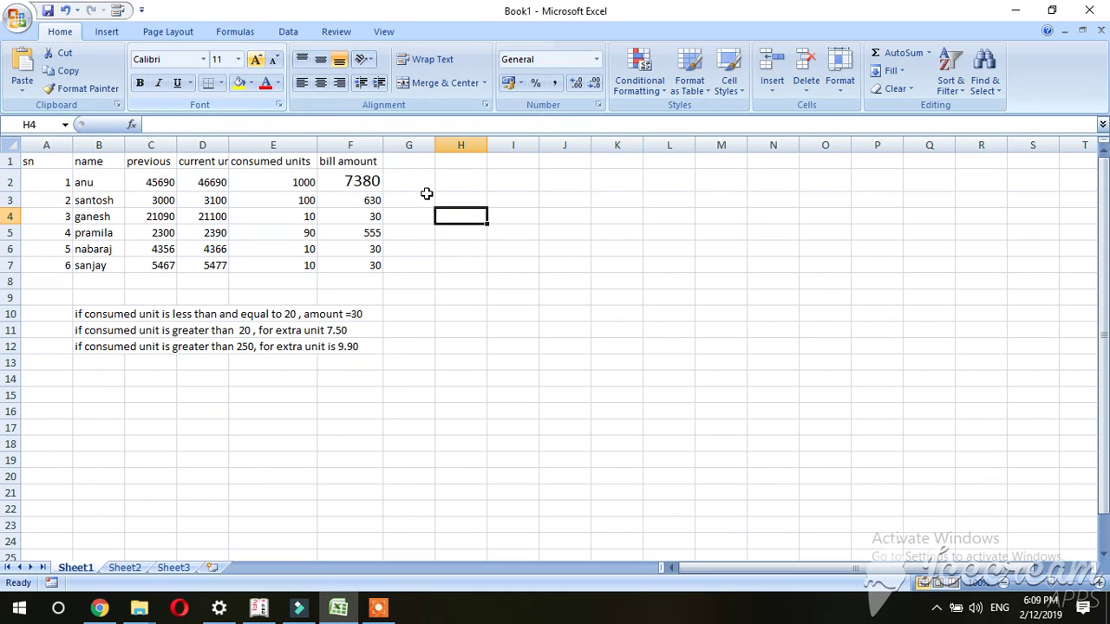
double_click(368, 186)
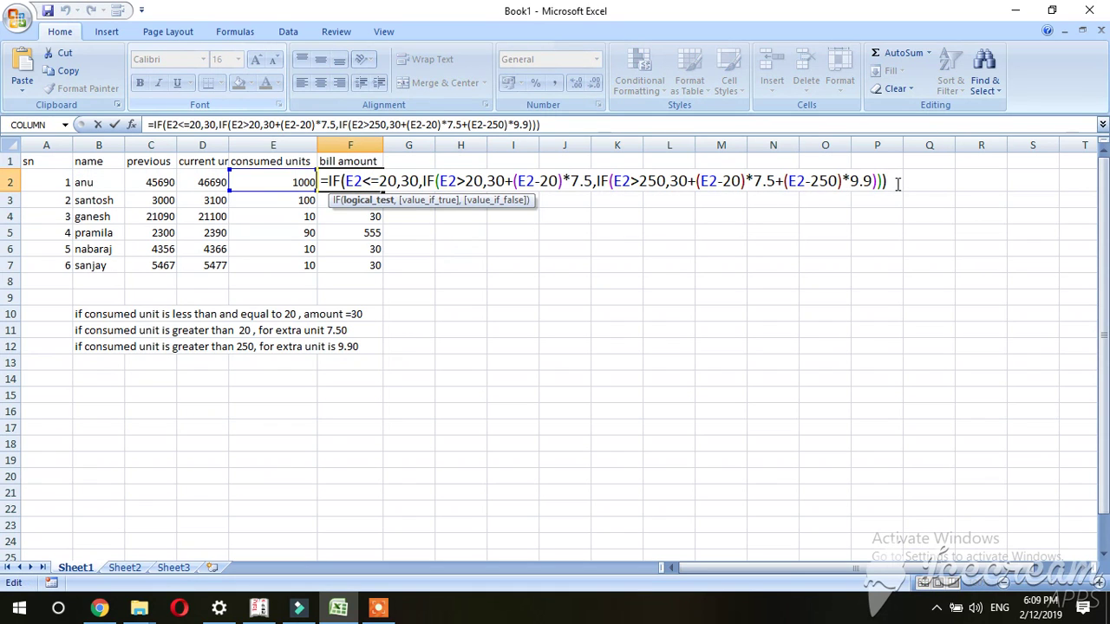
click(379, 607)
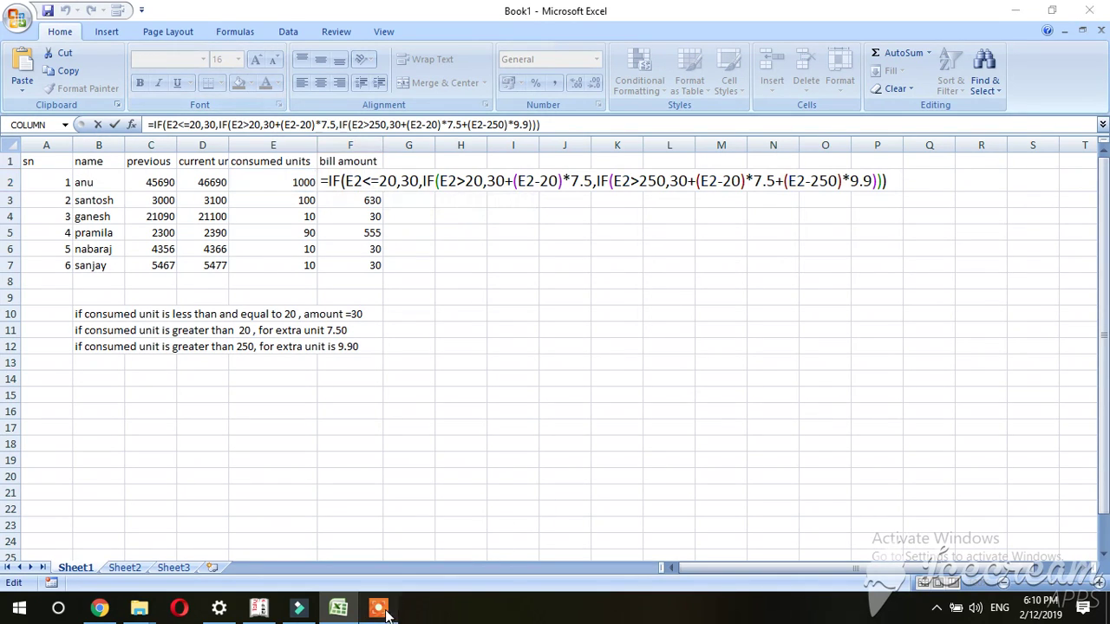